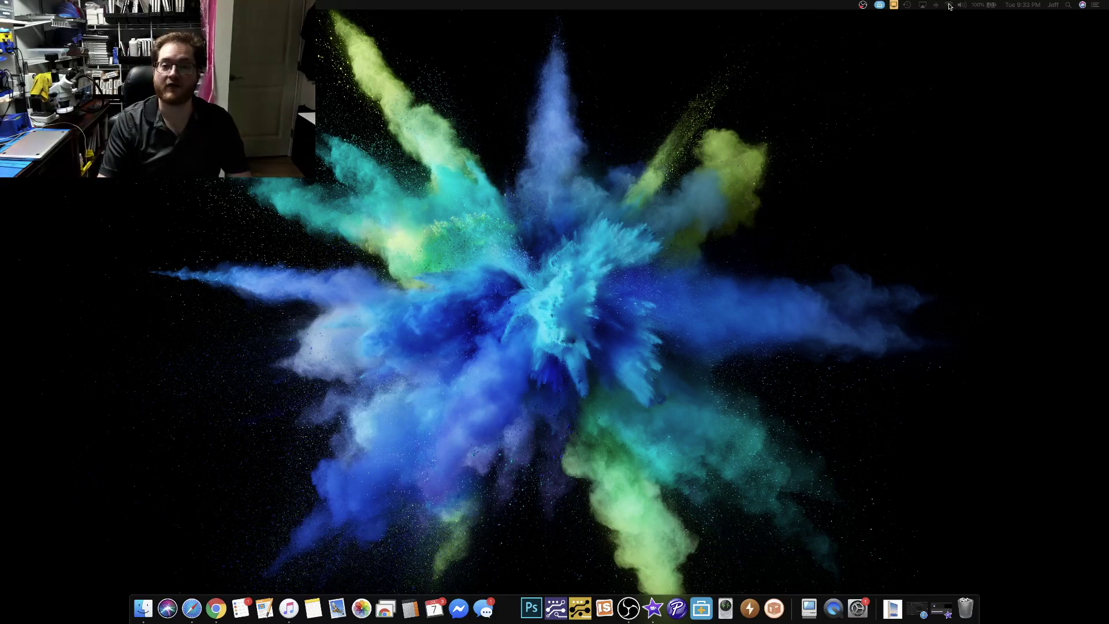
- View the list of nearby Wi-Fi networks from the menu bar and dismiss it
{"action": "left_click", "coordinate": [950, 7]}
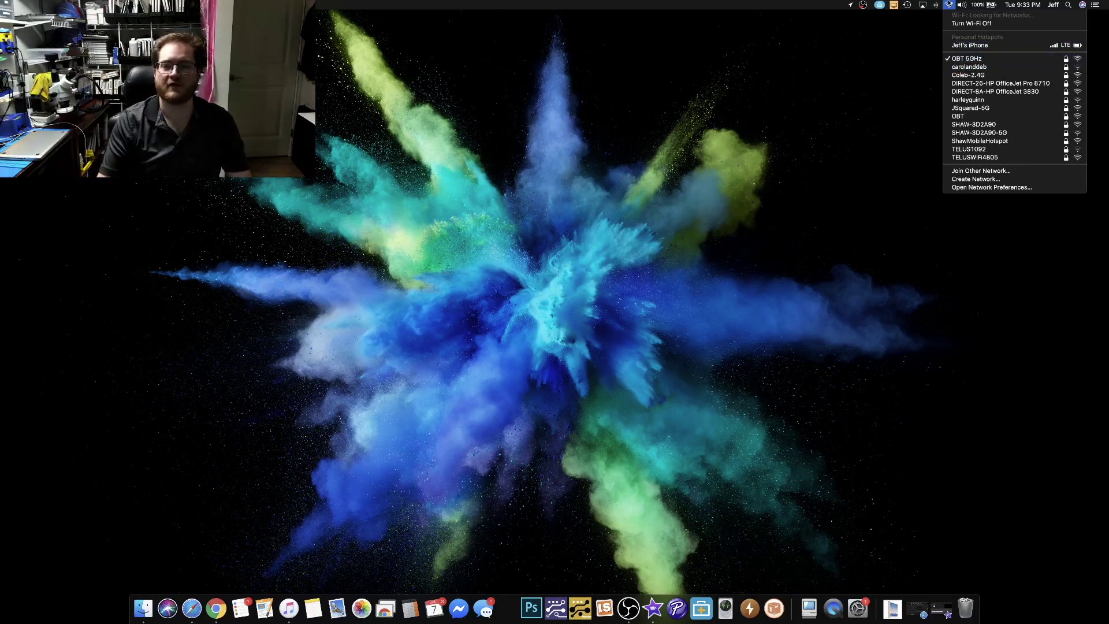
{"action": "left_click", "coordinate": [917, 341]}
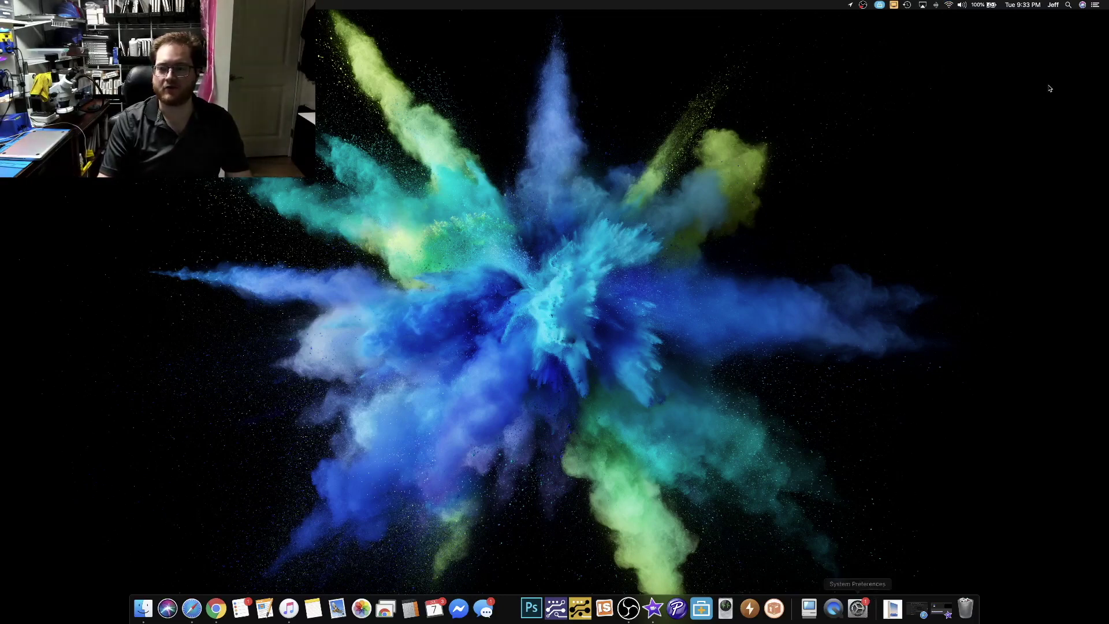
- Launch System Preferences from Spotlight with the search 'system' and position its window
{"action": "left_click", "coordinate": [1068, 4]}
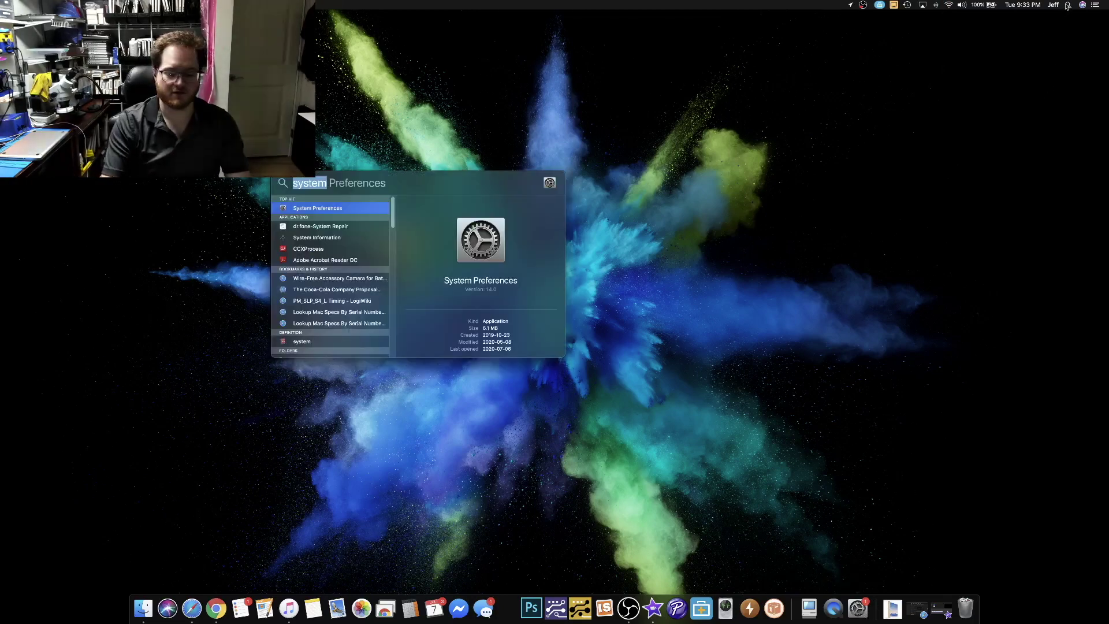
{"action": "type", "text": "sysste"}
{"action": "key", "text": "BackSpace"}
{"action": "key", "text": "BackSpace"}
{"action": "key", "text": "BackSpace"}
{"action": "type", "text": "tem"}
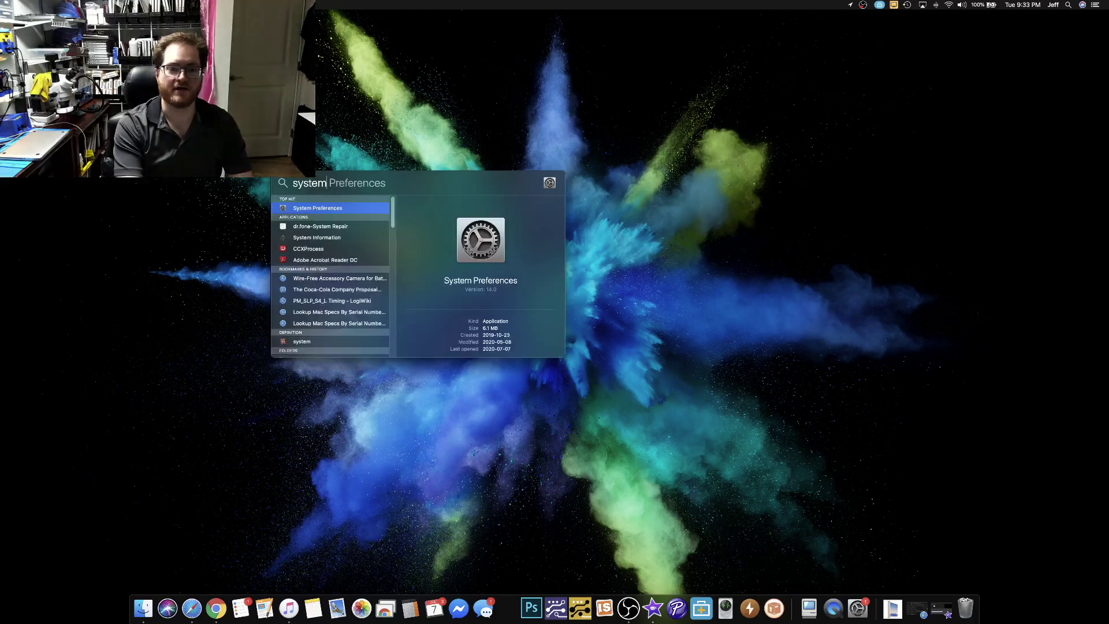
{"action": "key", "text": "Return"}
{"action": "left_click_drag", "start_coordinate": [598, 136], "coordinate": [544, 93]}
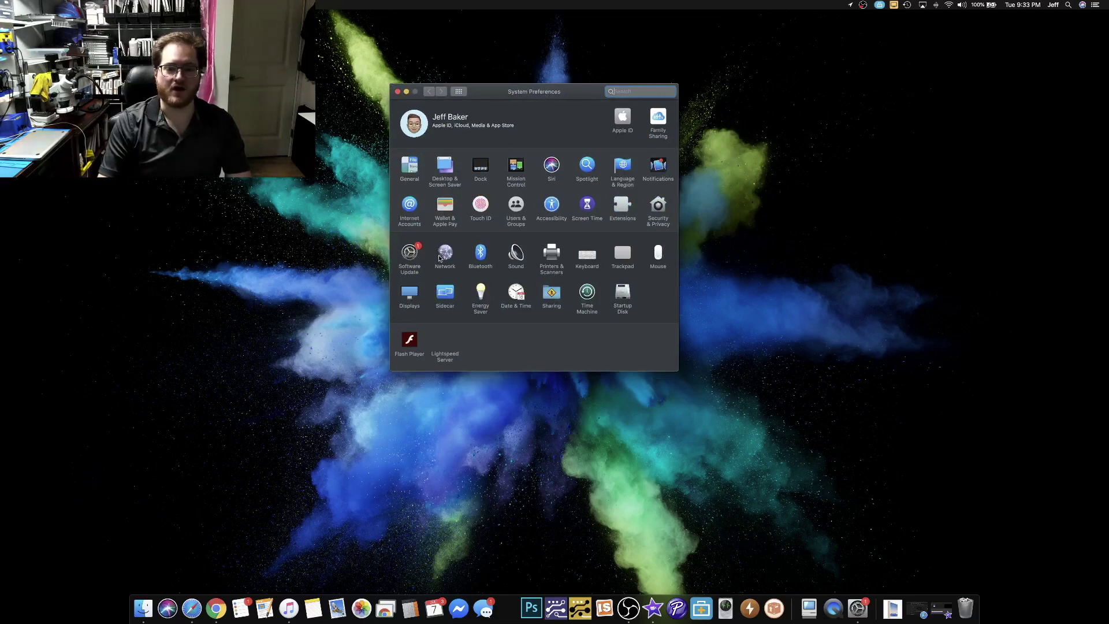
- Go to Network settings, select the Wi-Fi service and remove it
{"action": "left_click", "coordinate": [445, 254]}
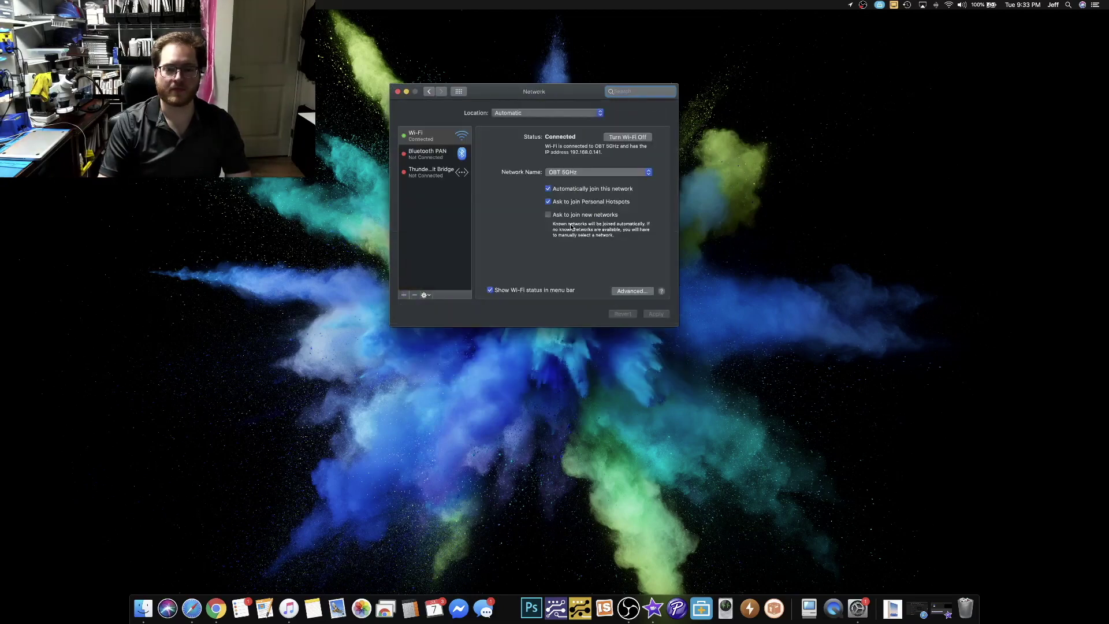
{"action": "left_click", "coordinate": [442, 137]}
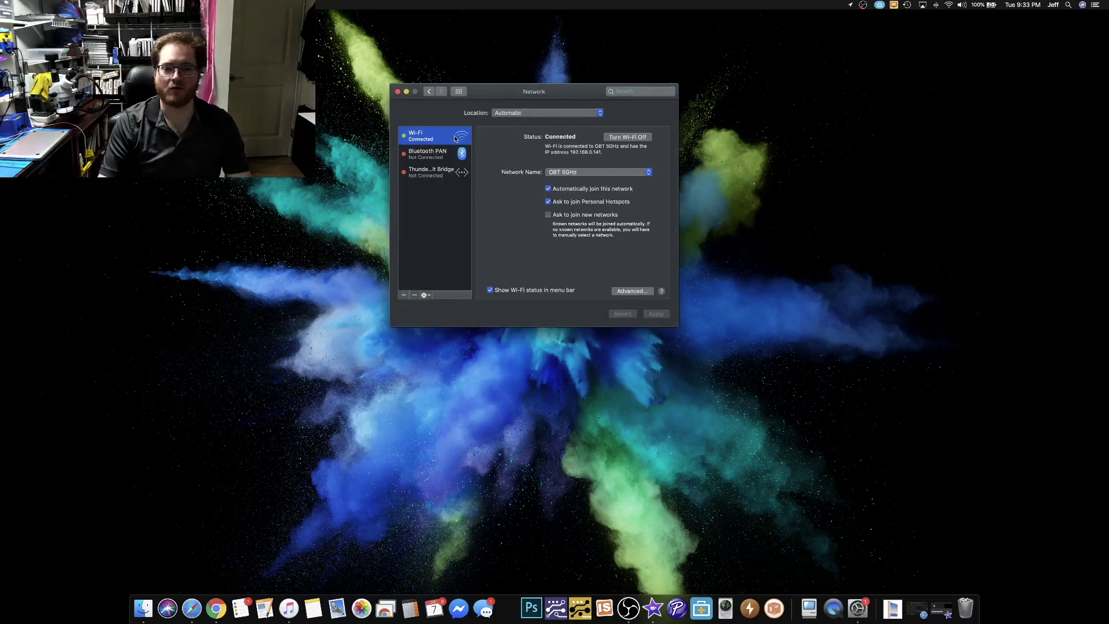
{"action": "left_click", "coordinate": [414, 295]}
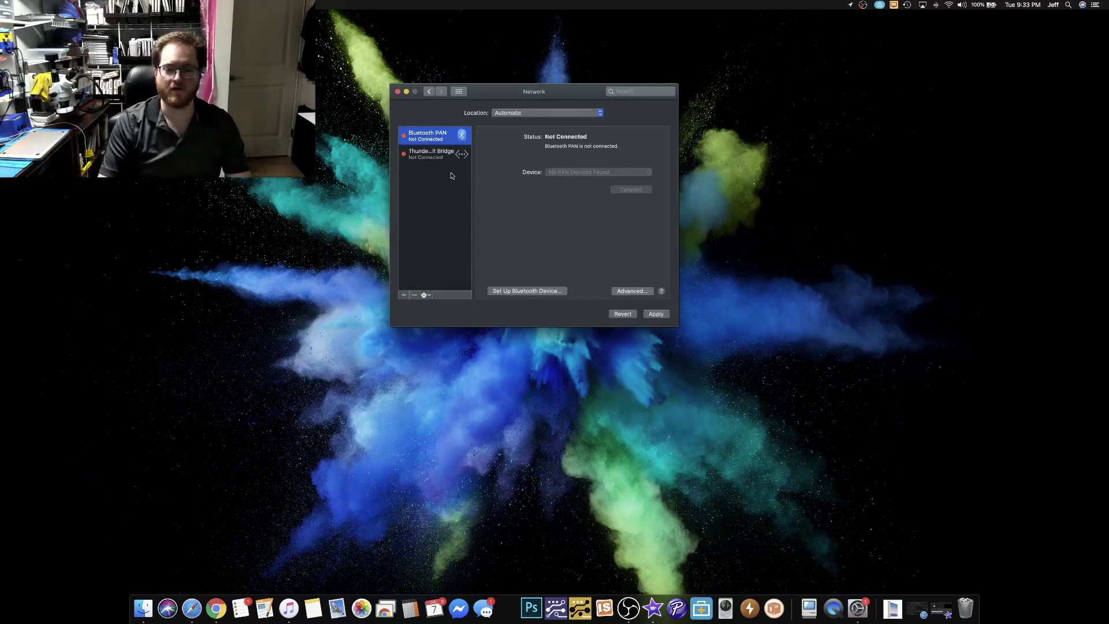
- Re-create the network service with Wi-Fi as its interface and apply the changes
{"action": "left_click", "coordinate": [403, 295]}
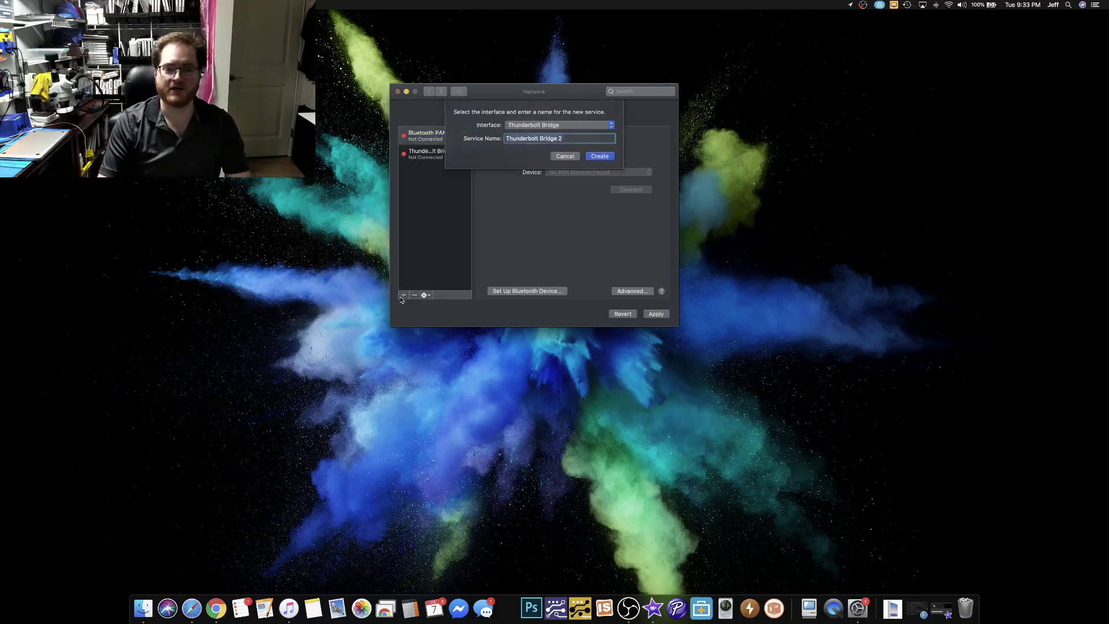
{"action": "left_click", "coordinate": [522, 126]}
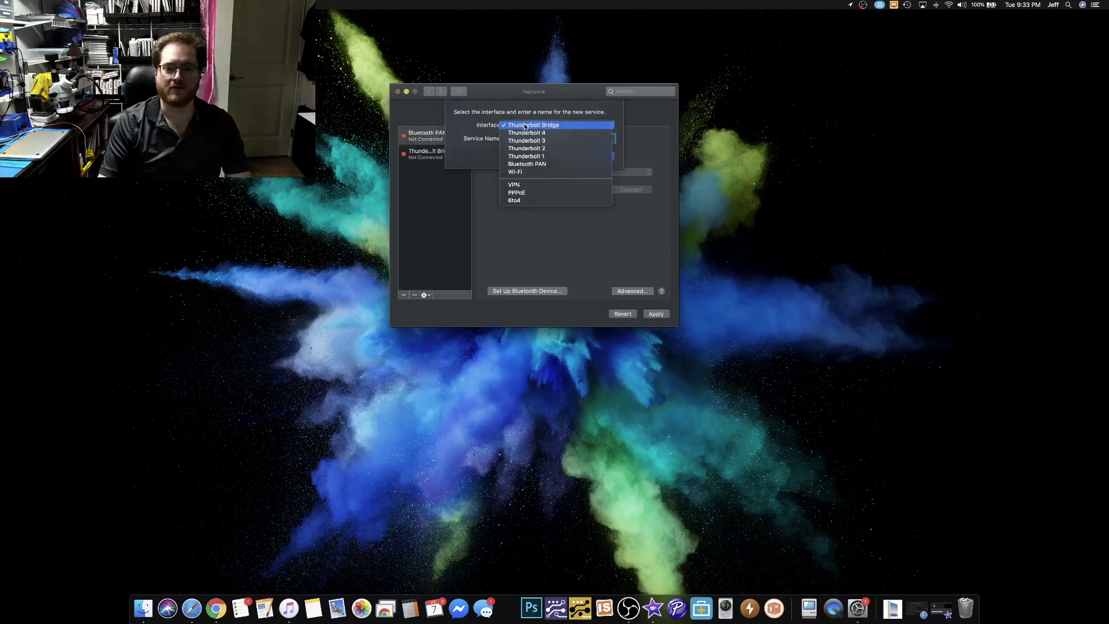
{"action": "left_click", "coordinate": [536, 173]}
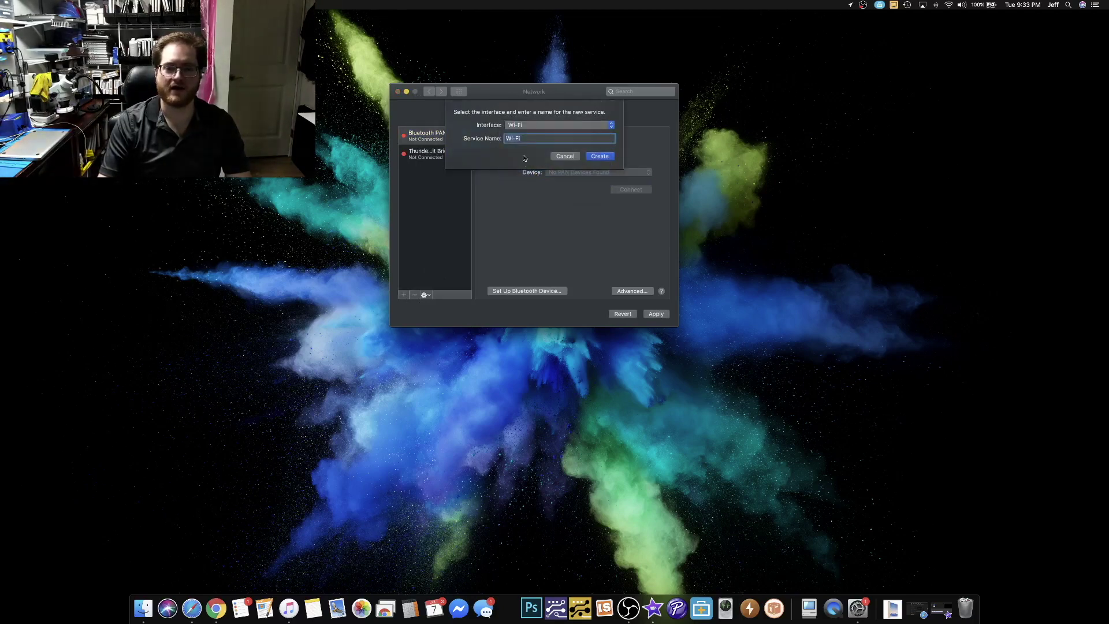
{"action": "left_click", "coordinate": [606, 158]}
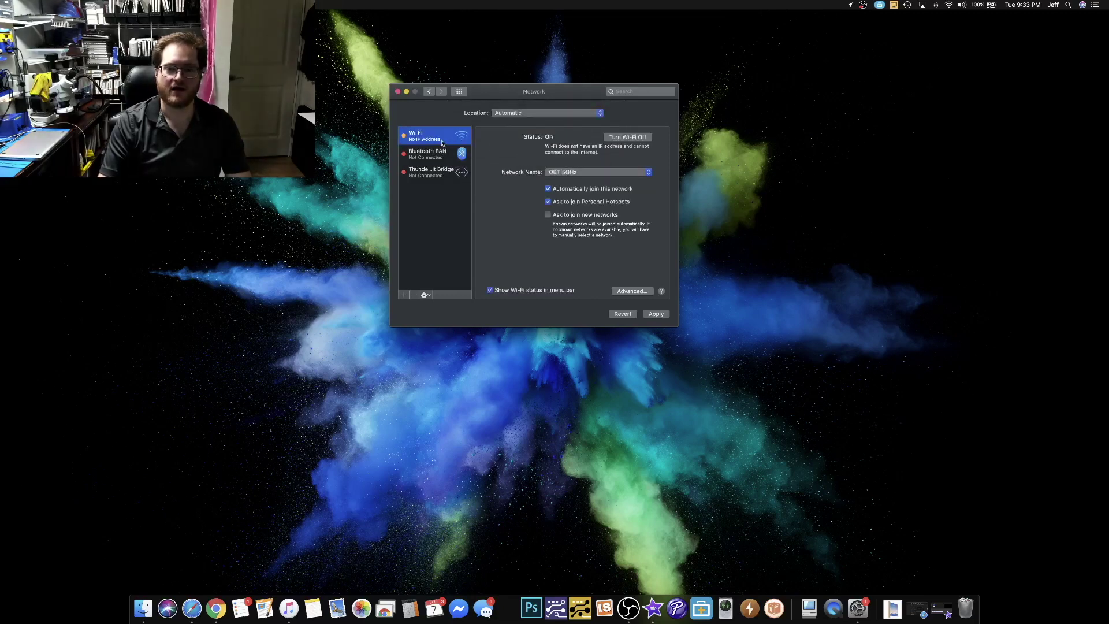
{"action": "left_click", "coordinate": [658, 313]}
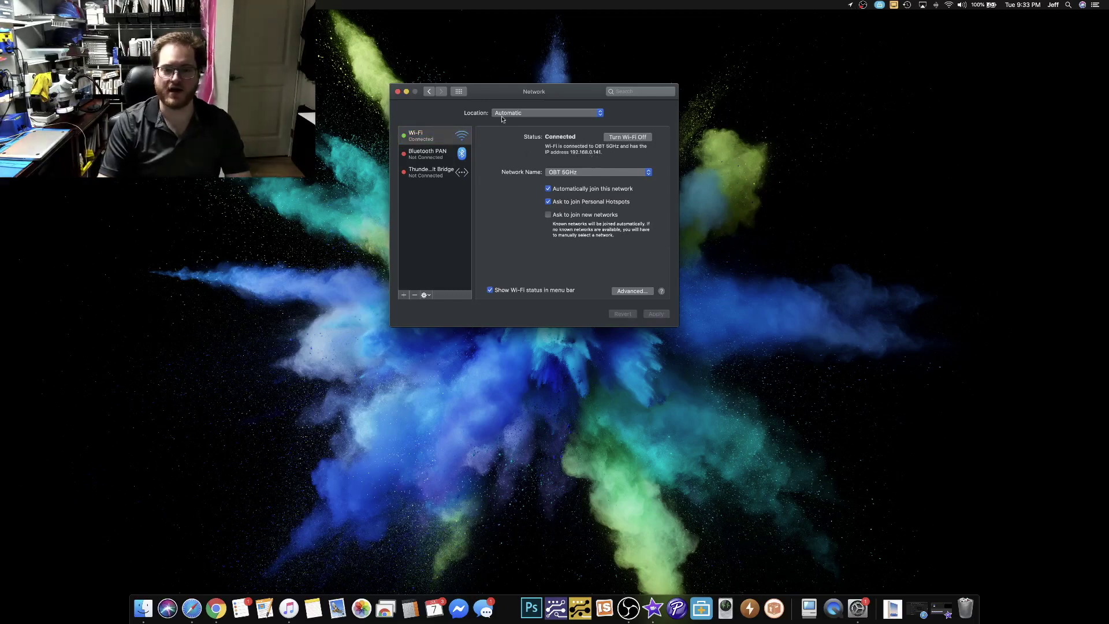
- Nudge the Network window while Wi-Fi reconnects to OBT 5GHz with an IP address
{"action": "left_click_drag", "start_coordinate": [572, 91], "coordinate": [556, 112]}
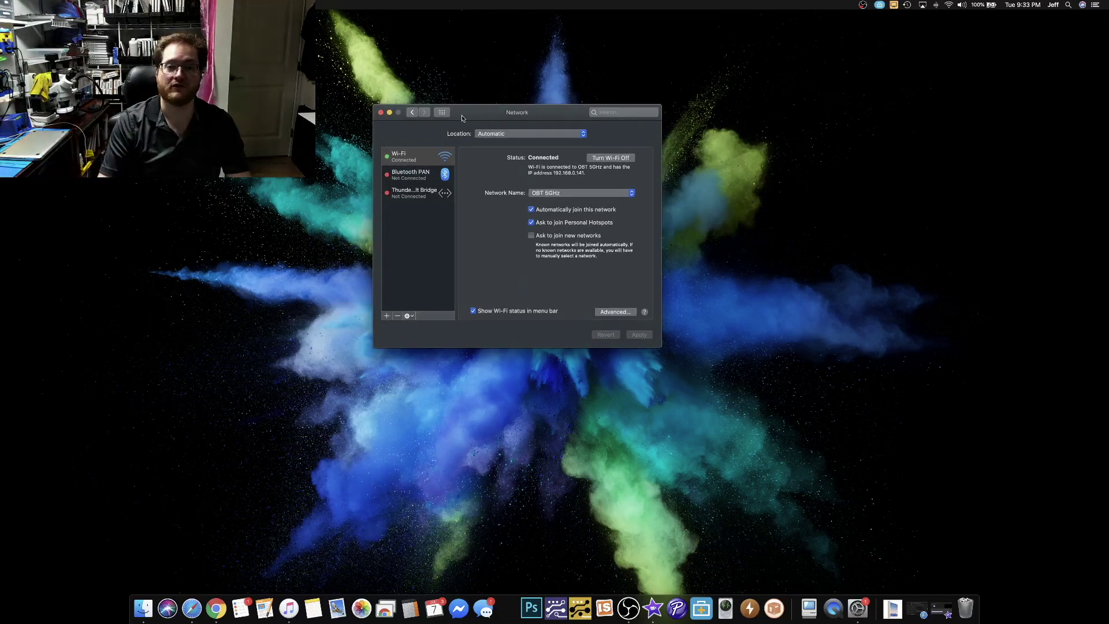
- Quit System Preferences with Command-Q, leaving the desktop with Wi-Fi connected
{"action": "key", "text": "super+q"}
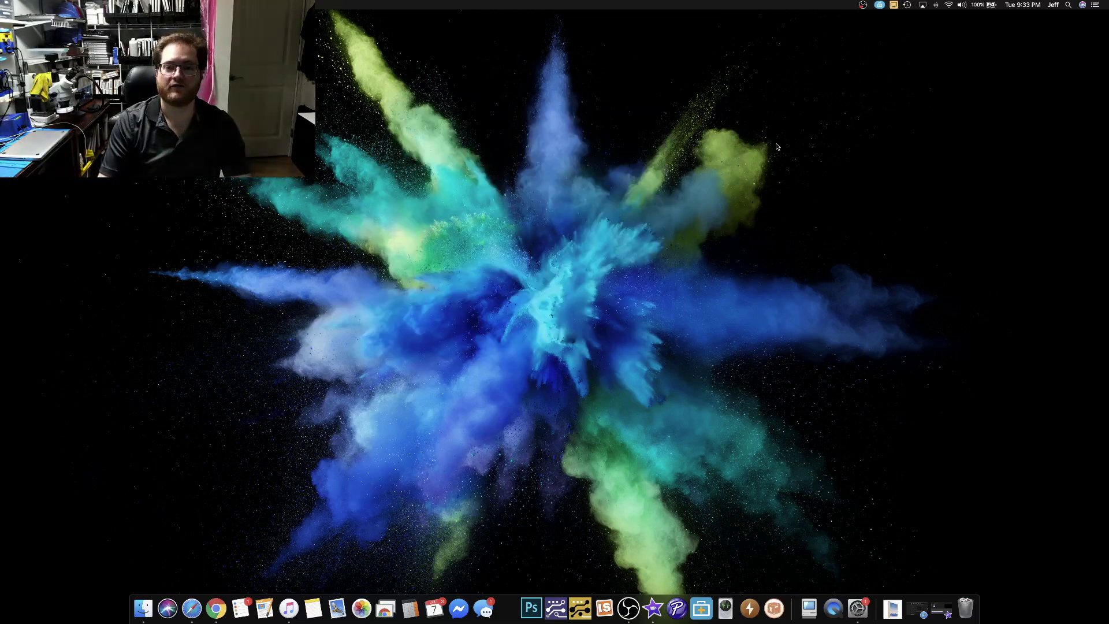